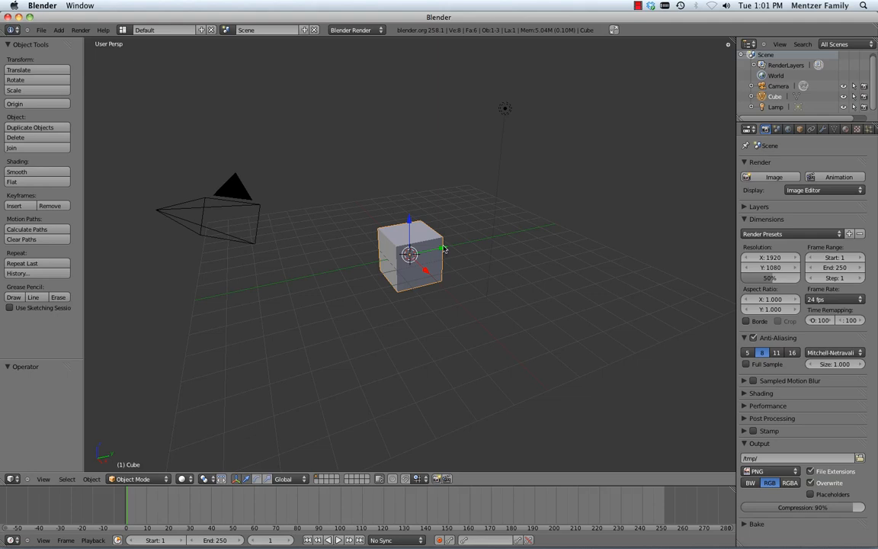
Examine the default cube from the top, front and right views, and from several orbited and panned angles.
key(KP_7)
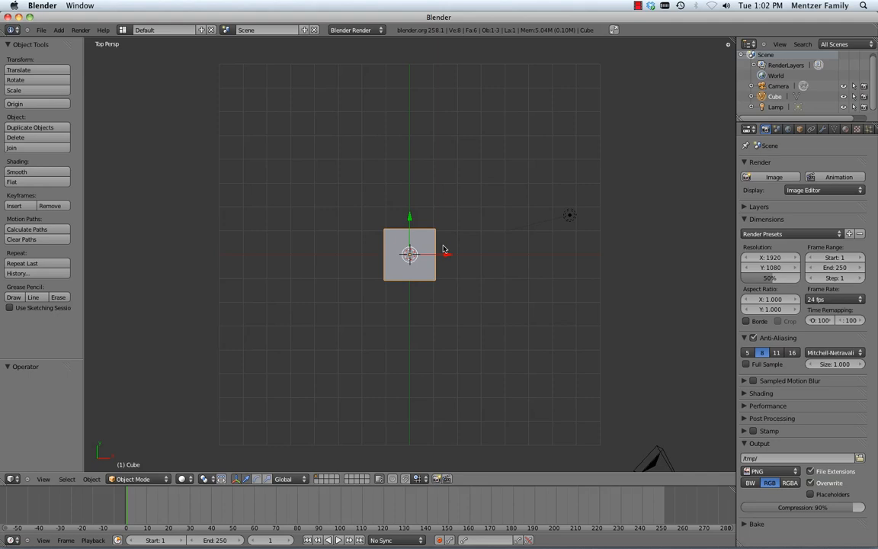
key(KP_1)
key(KP_3)
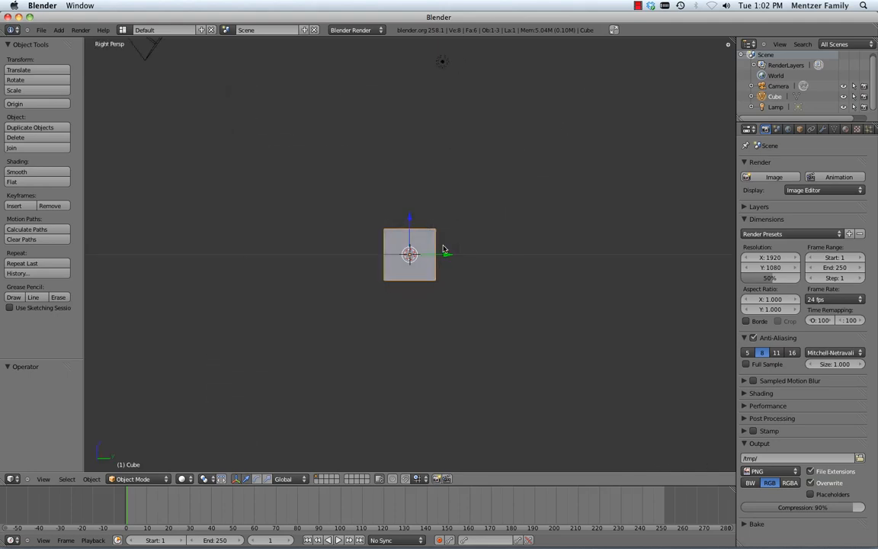
key(KP_4)
key(KP_6)
key(KP_6)
key(KP_4)
key(KP_4)
key(KP_4)
key(KP_4)
key(KP_4)
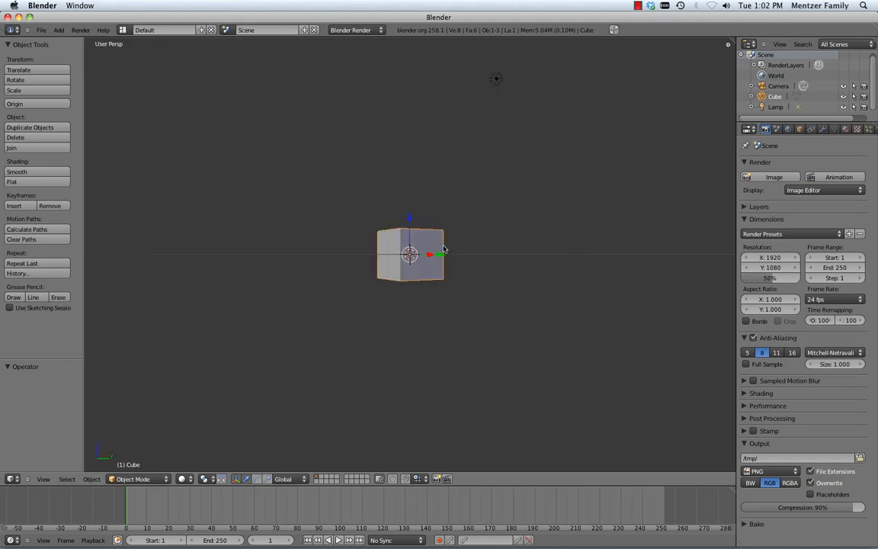
key(KP_6)
key(KP_6)
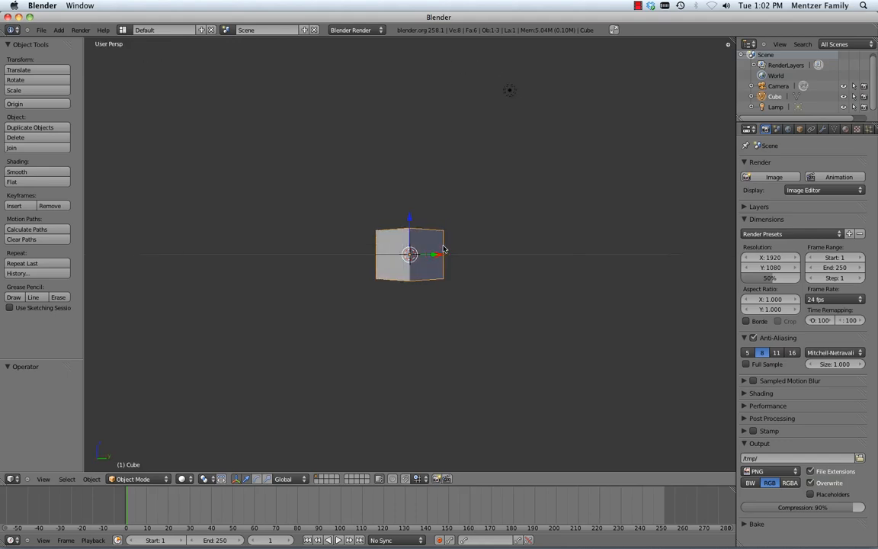
key(KP_2)
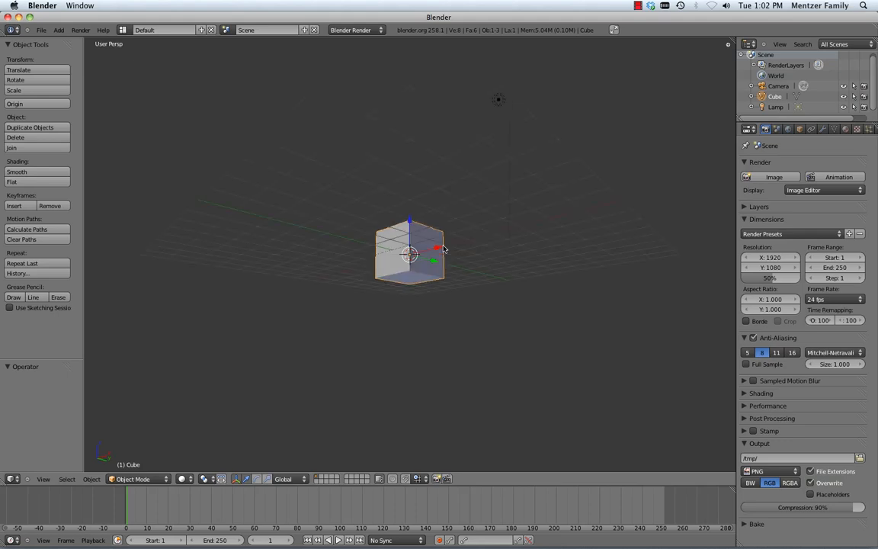
key(KP_2)
key(KP_2)
key(KP_2)
key(KP_2)
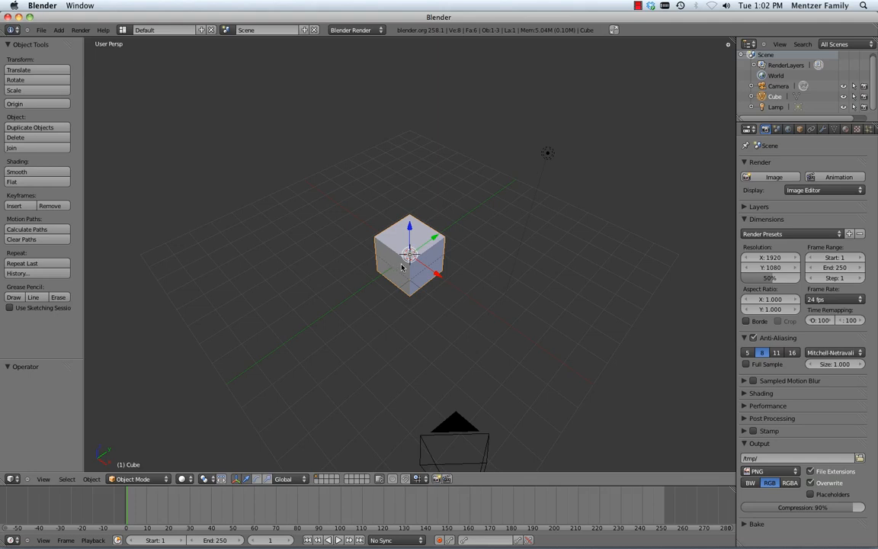
shift+middle_drag(403, 266, 352, 245)
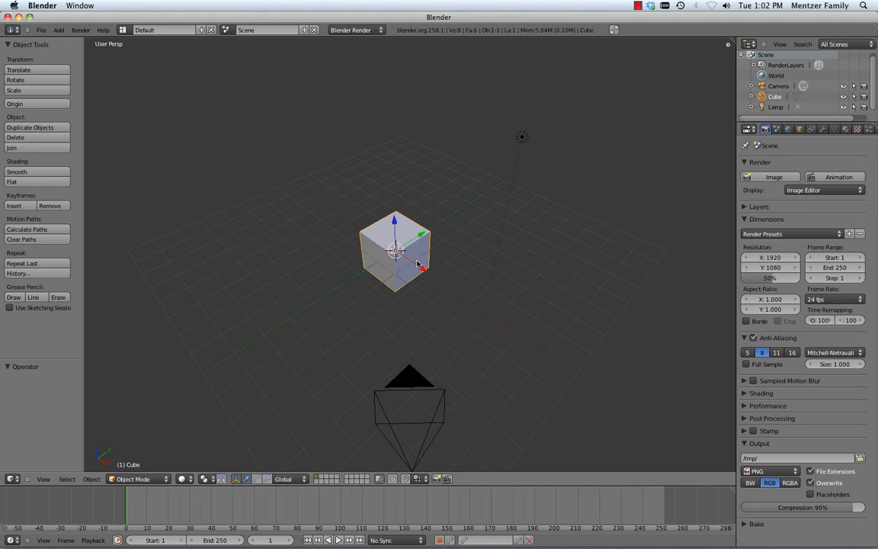
Flatten the cube by scaling it along the Z axis to about 0.508, working in the front view.
key(KP_1)
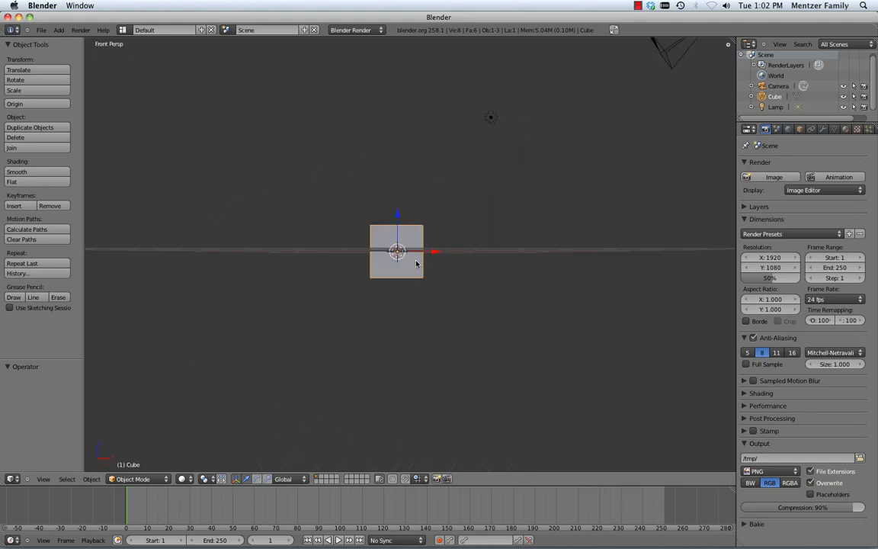
key(s)
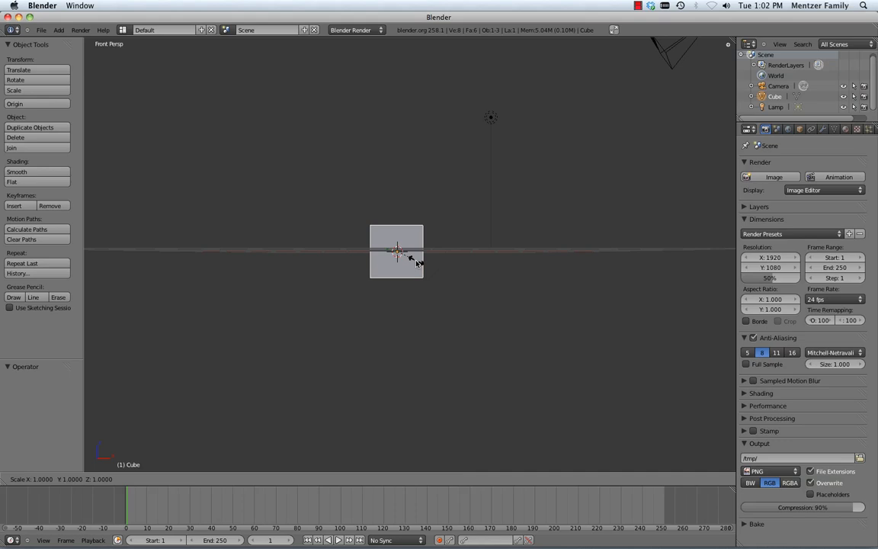
key(z)
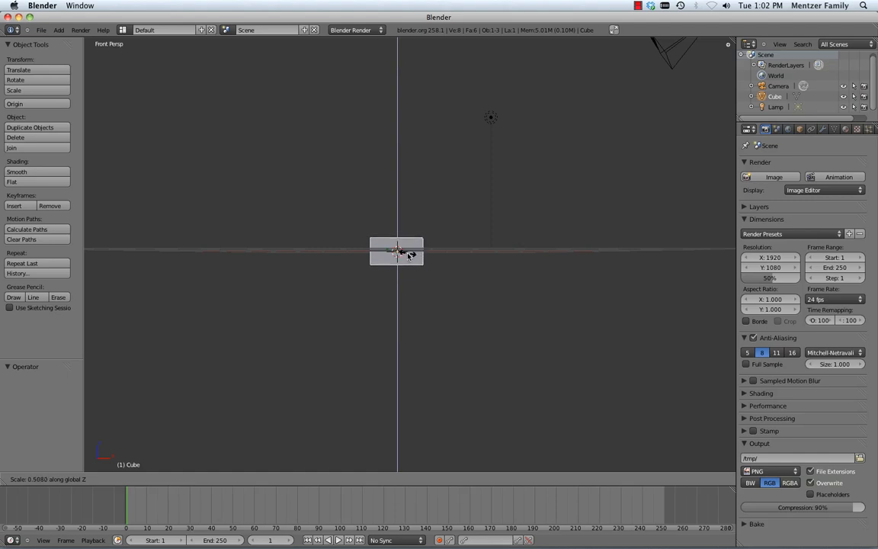
click(408, 255)
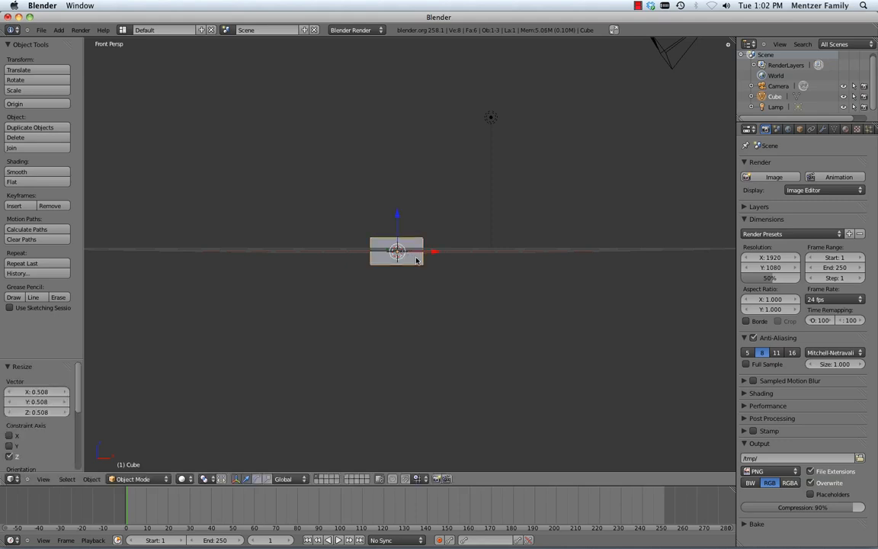
Inspect the flattened cube's proportions from above and from a lower oblique angle.
key(KP_8)
key(KP_8)
key(KP_8)
key(KP_8)
key(KP_8)
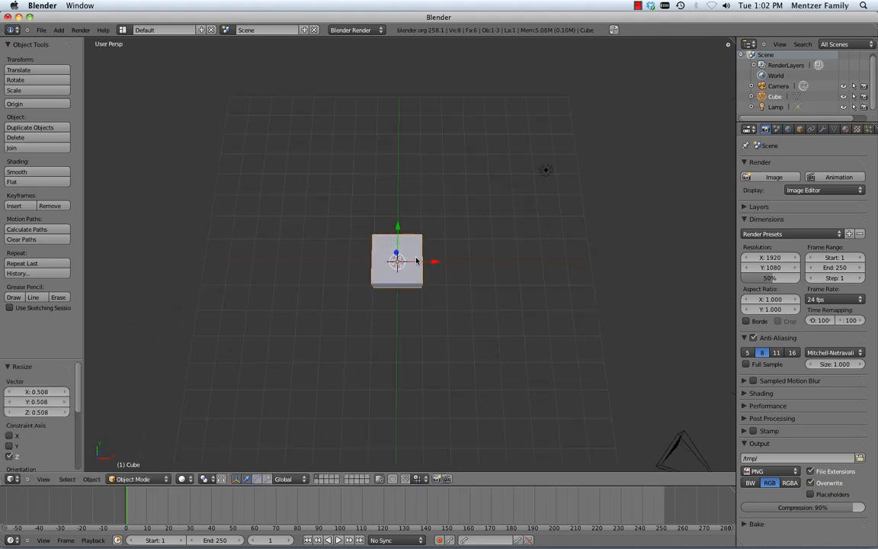
key(KP_2)
key(KP_2)
key(KP_2)
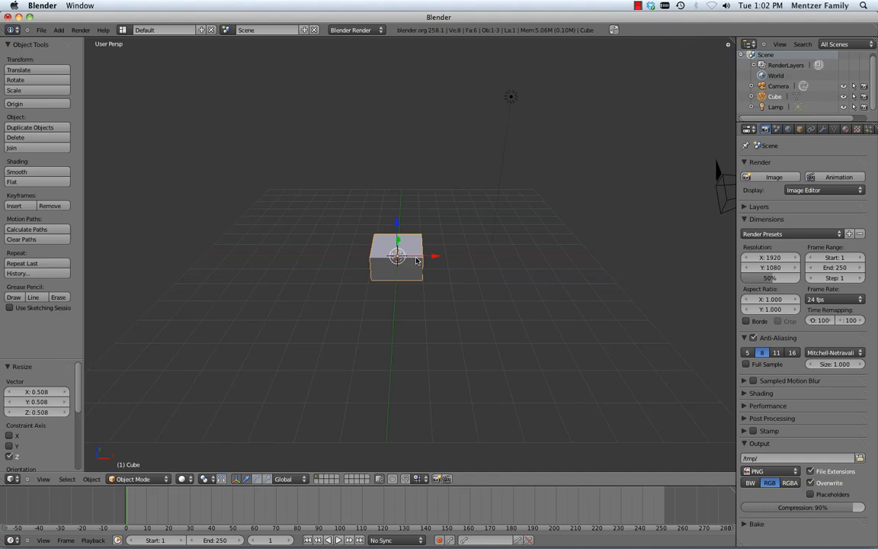
Lengthen the flattened cube by scaling it along the Y axis by about 2.209 in the right view.
key(KP_3)
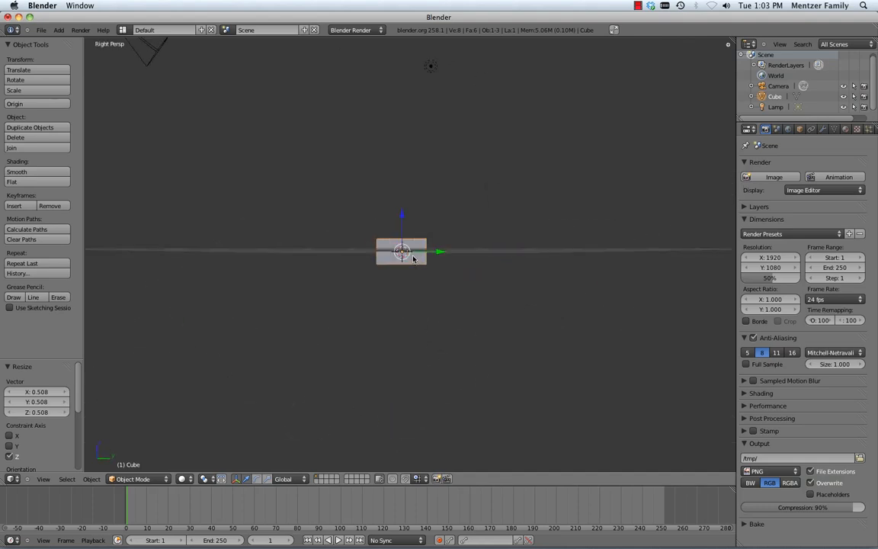
key(s)
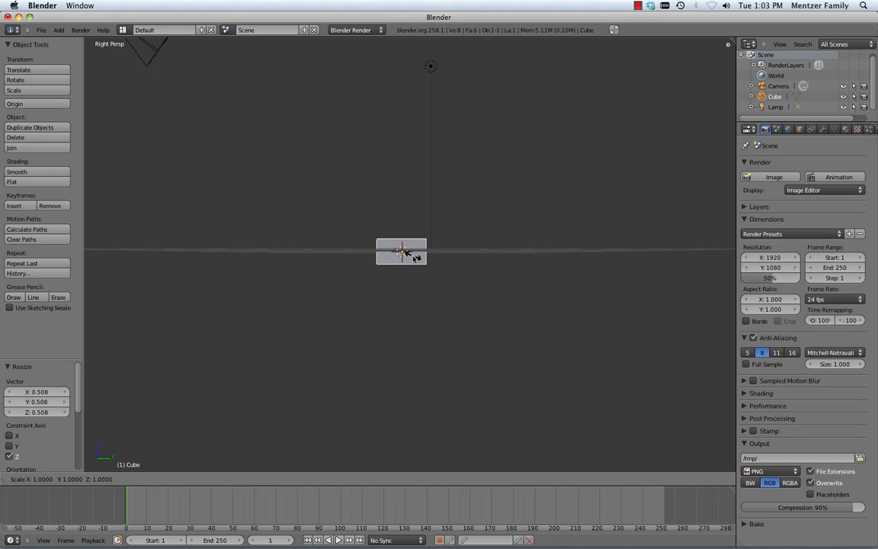
key(y)
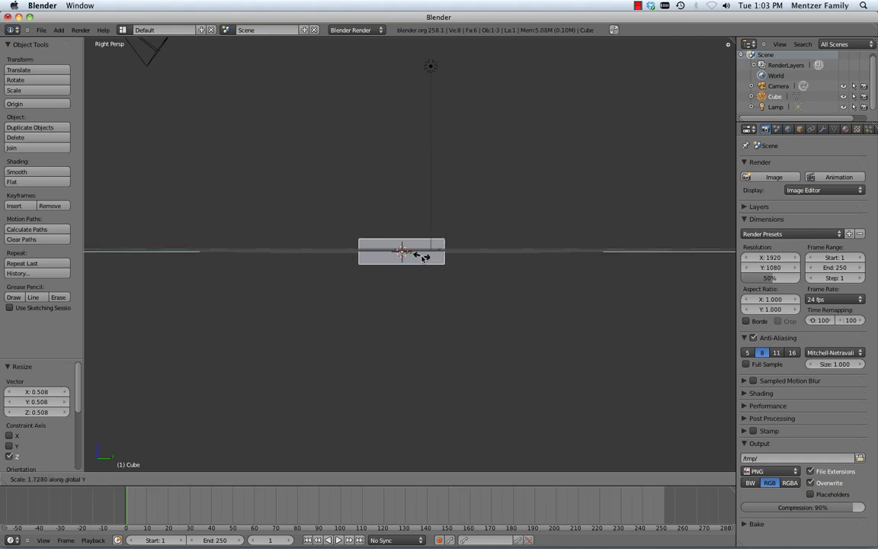
click(427, 257)
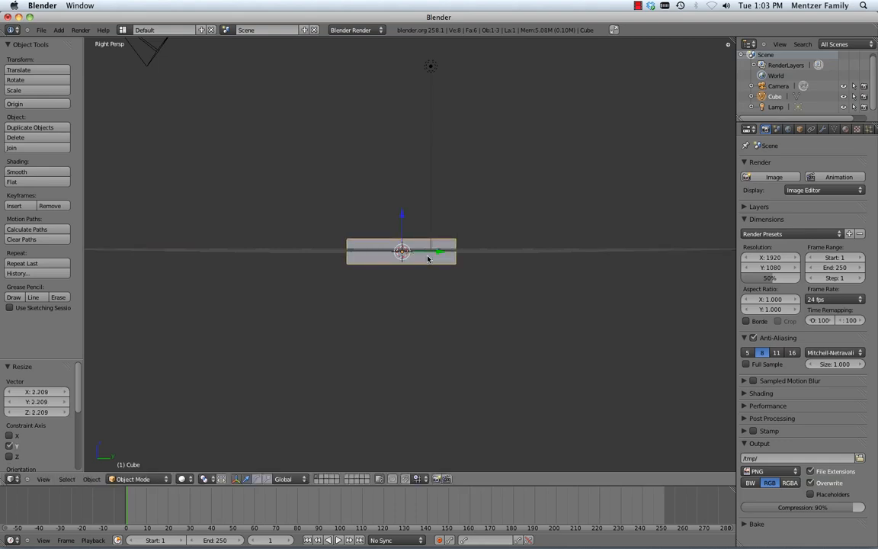
Inspect the elongated block's shape from below, from above and from rotated perspective angles.
key(KP_2)
key(KP_2)
key(KP_2)
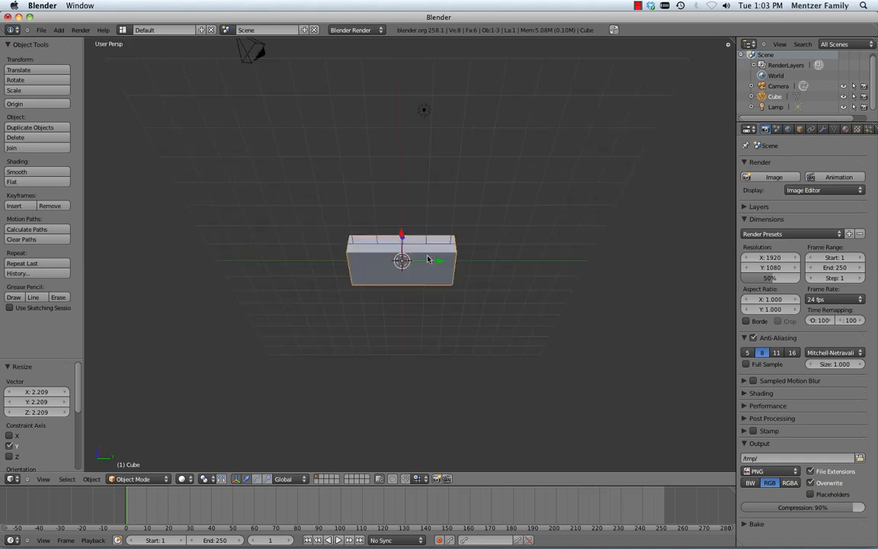
key(KP_8)
key(KP_8)
key(KP_8)
key(KP_8)
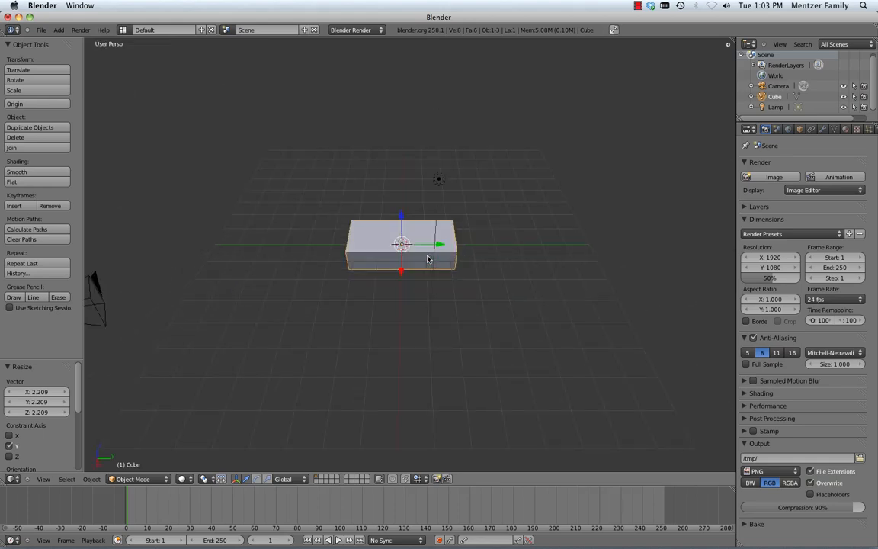
key(KP_4)
key(KP_4)
key(KP_4)
key(KP_4)
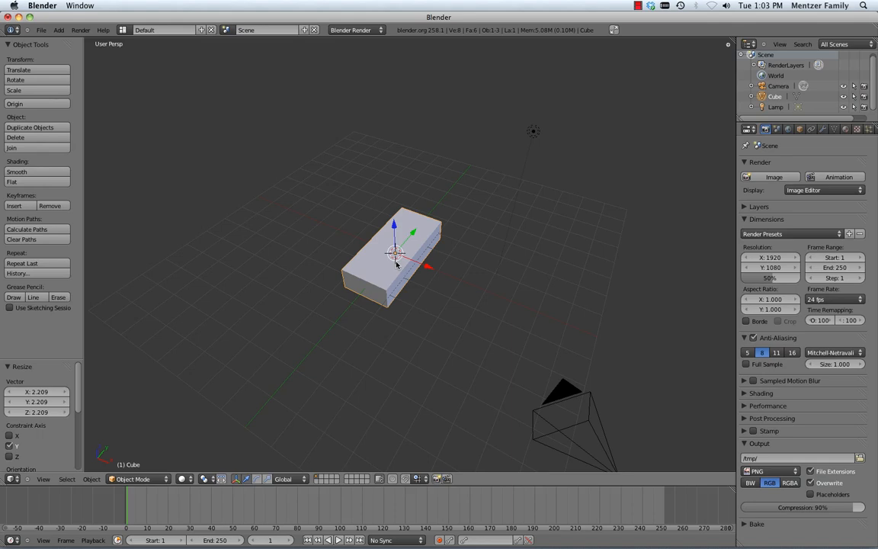
Move the block away from the world origin by about -2.387 in X, -0.597 in Y and 0.161 in Z.
key(KP_1)
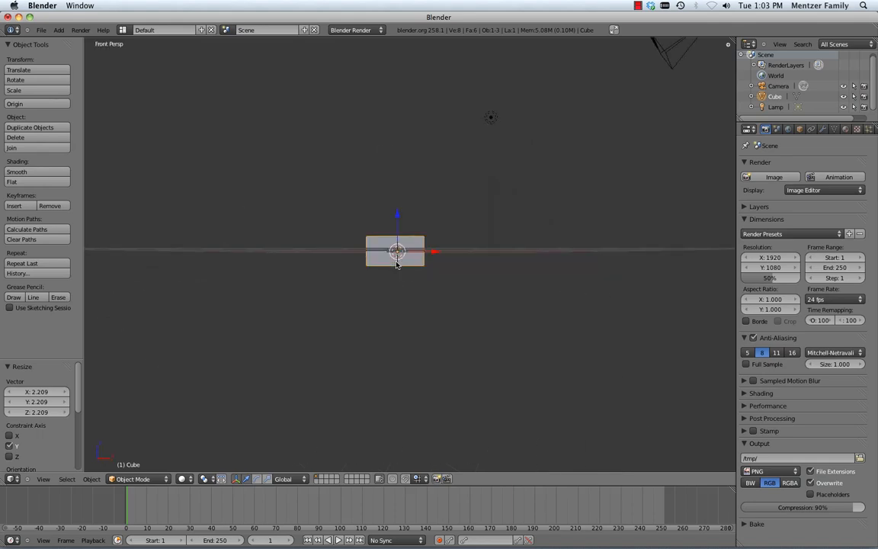
middle_drag(395, 259, 374, 299)
scroll(374, 298, up, 4)
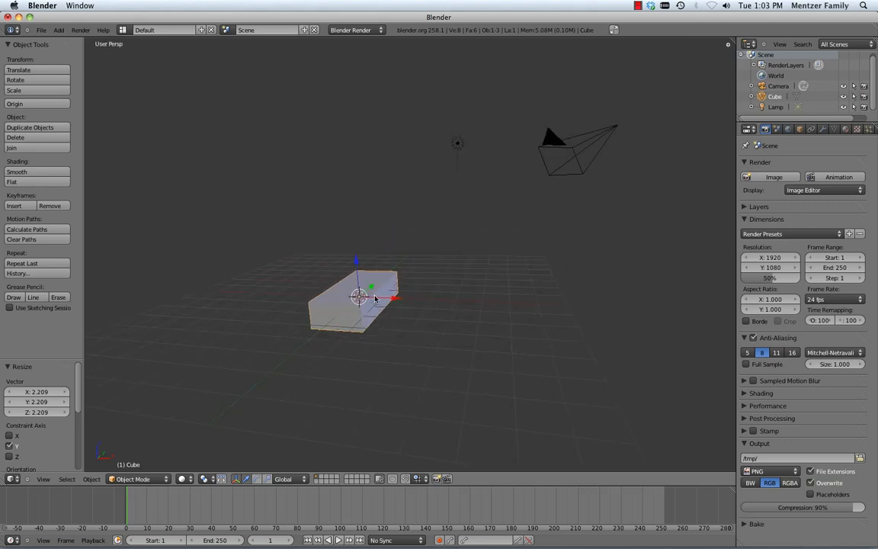
middle_drag(348, 335, 423, 311)
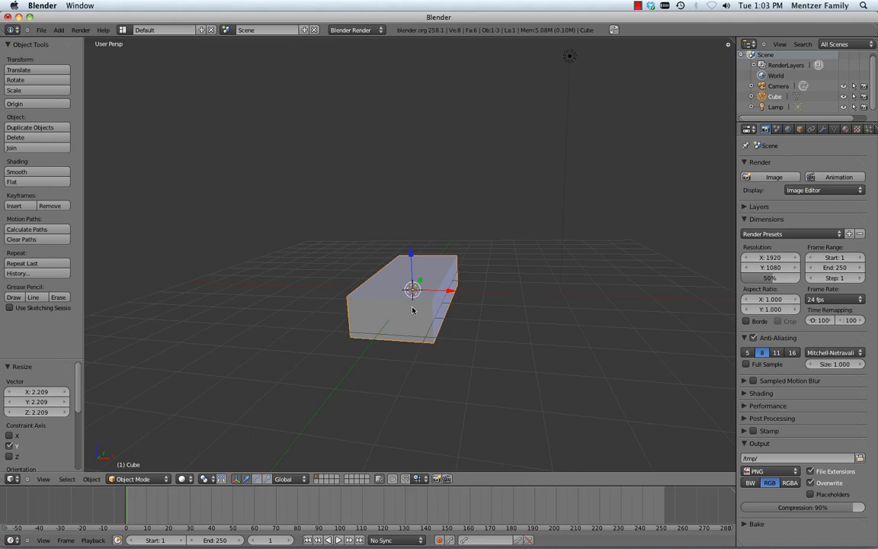
key(g)
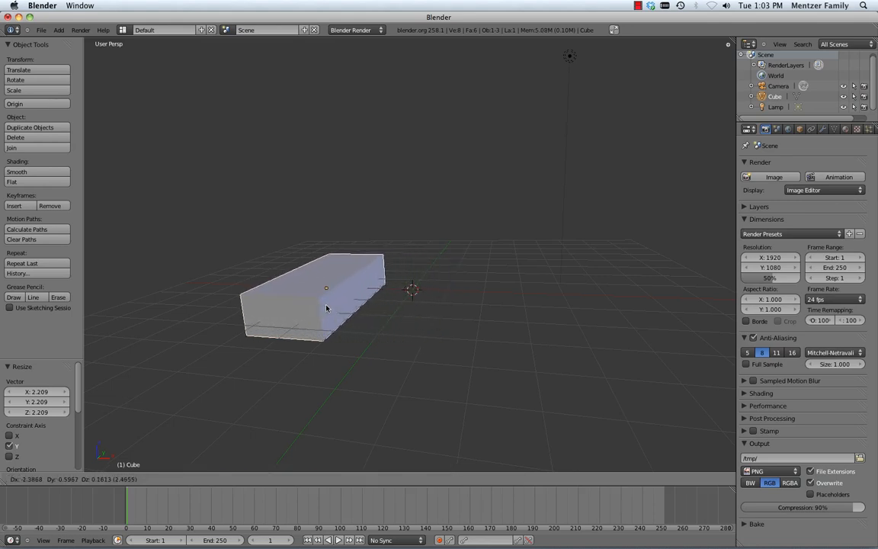
click(326, 308)
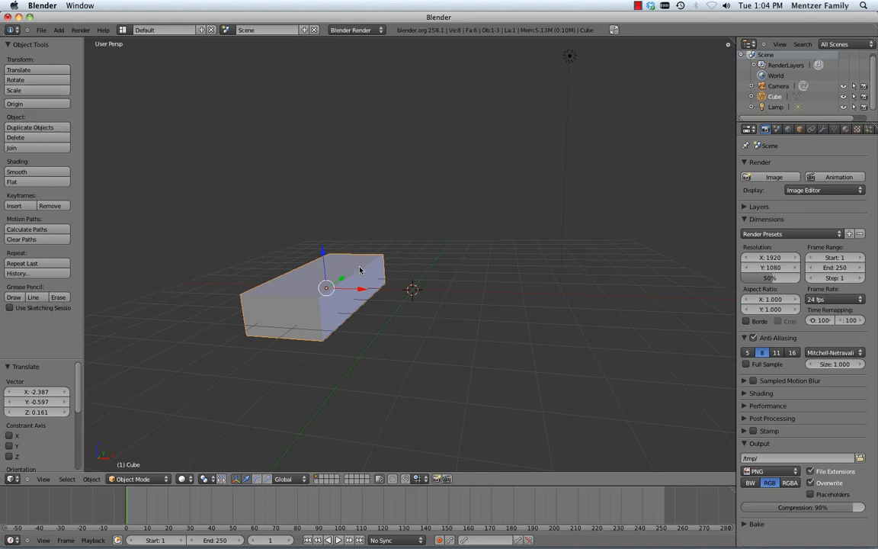
Add a cylinder mesh at the 3D cursor and scale it down uniformly to about 0.378.
key(KP_7)
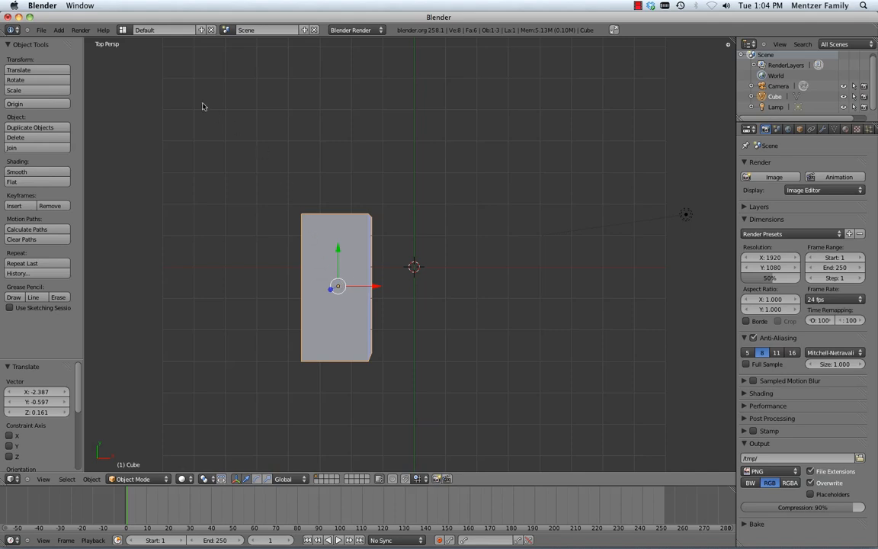
click(57, 29)
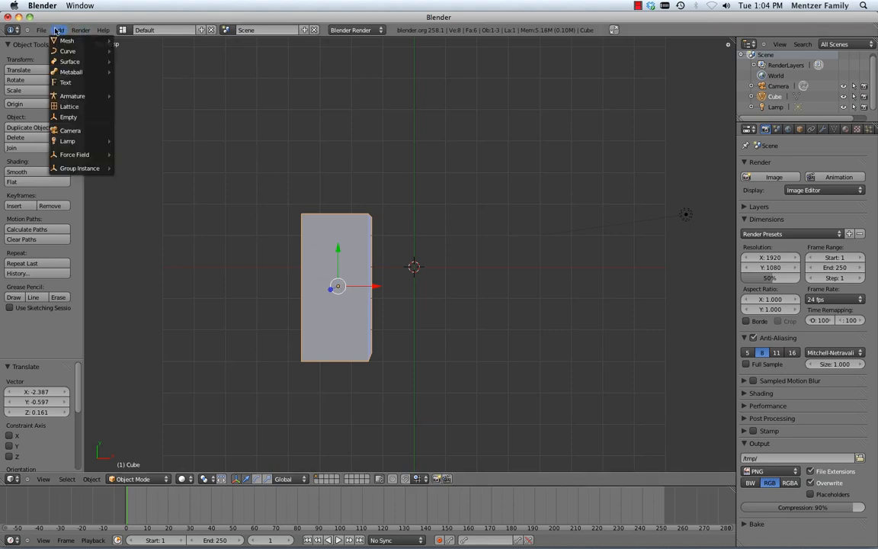
mouse_move(58, 40)
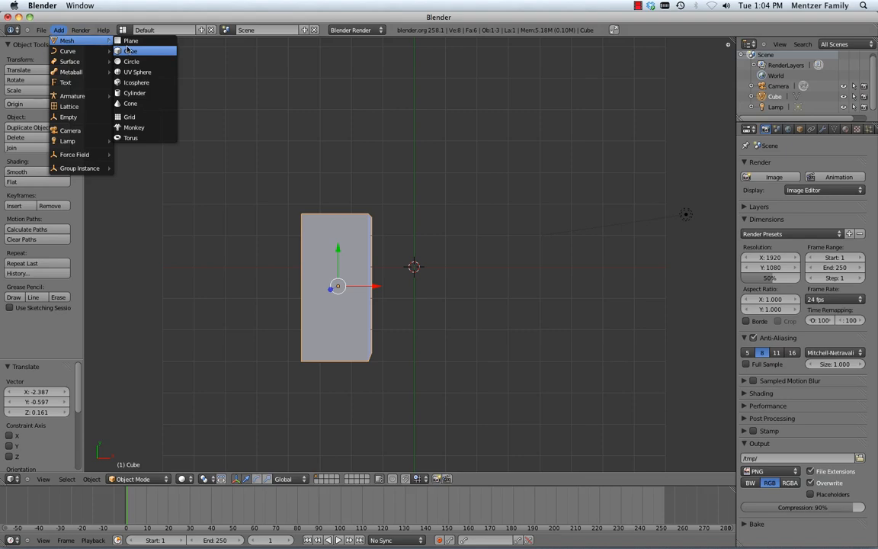
click(128, 92)
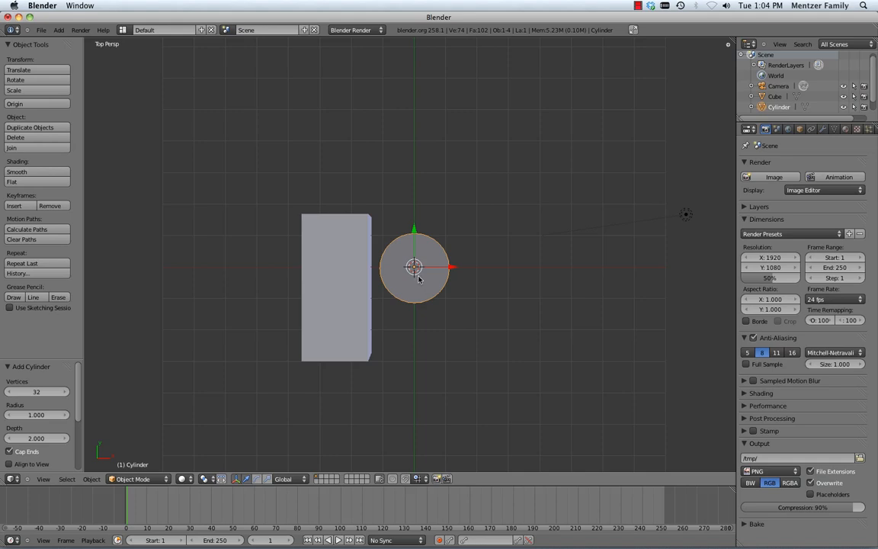
key(s)
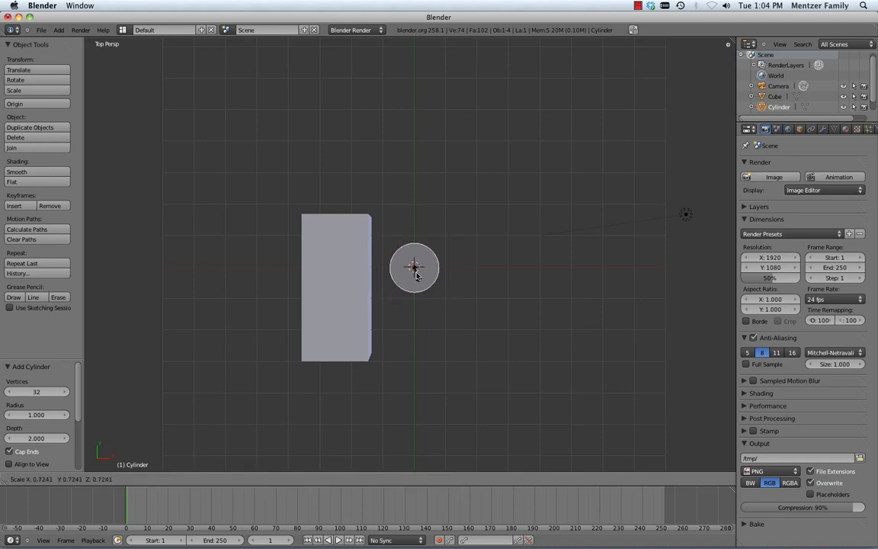
click(413, 270)
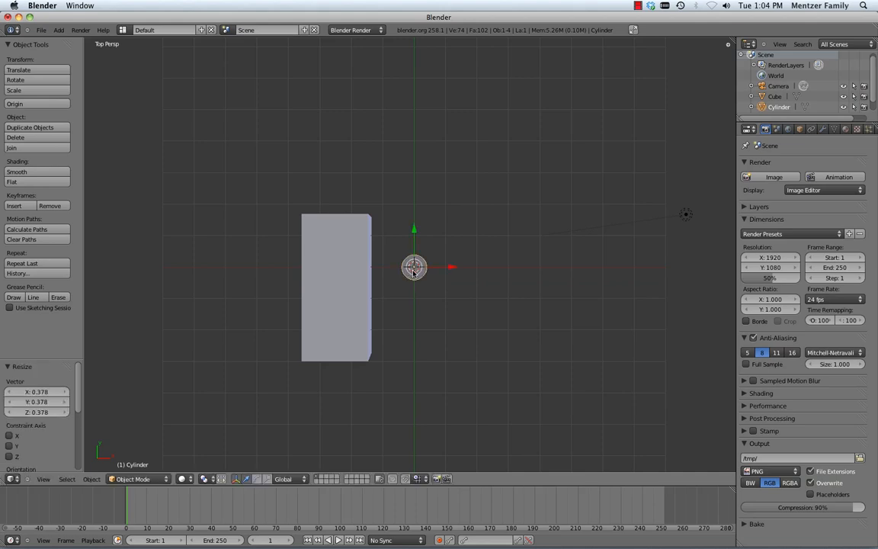
Move the small cylinder onto the block's far corner, shifting it about -3.059 in X and 1.031 in Y and raising it about 0.55 in Z.
key(g)
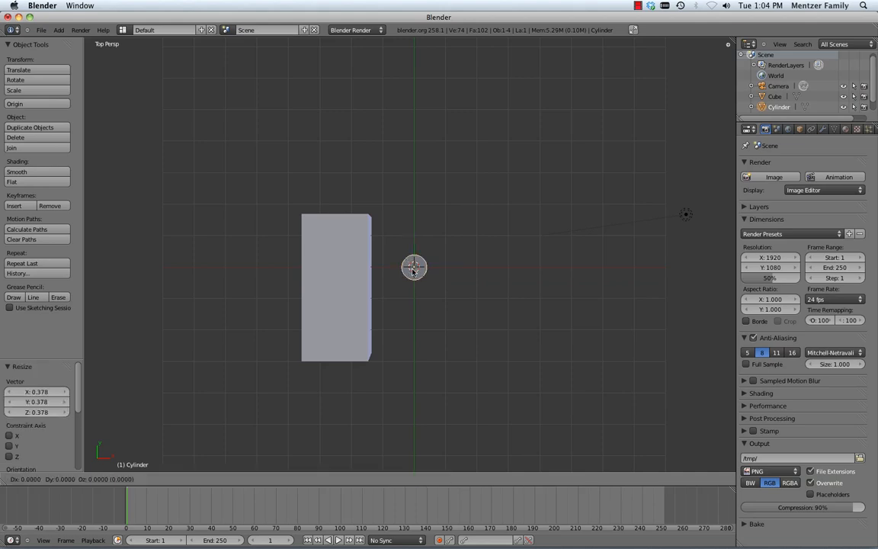
click(317, 238)
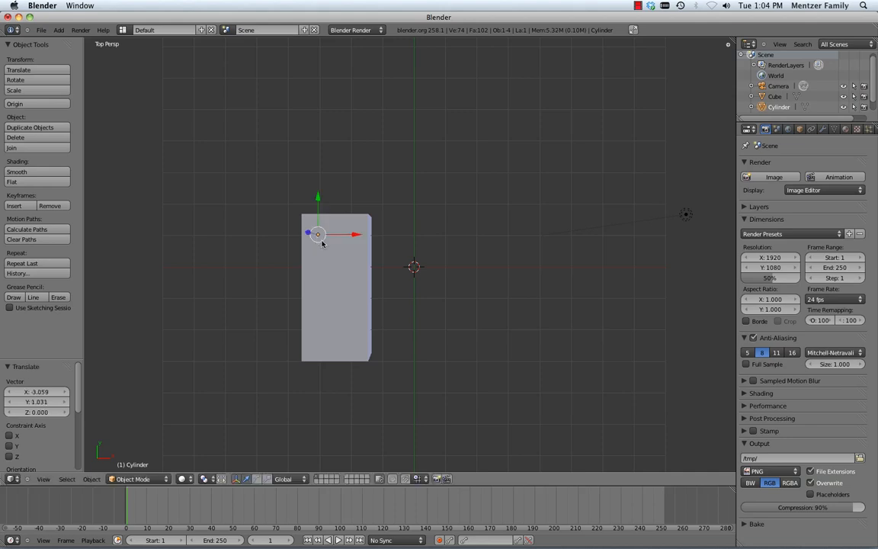
key(KP_1)
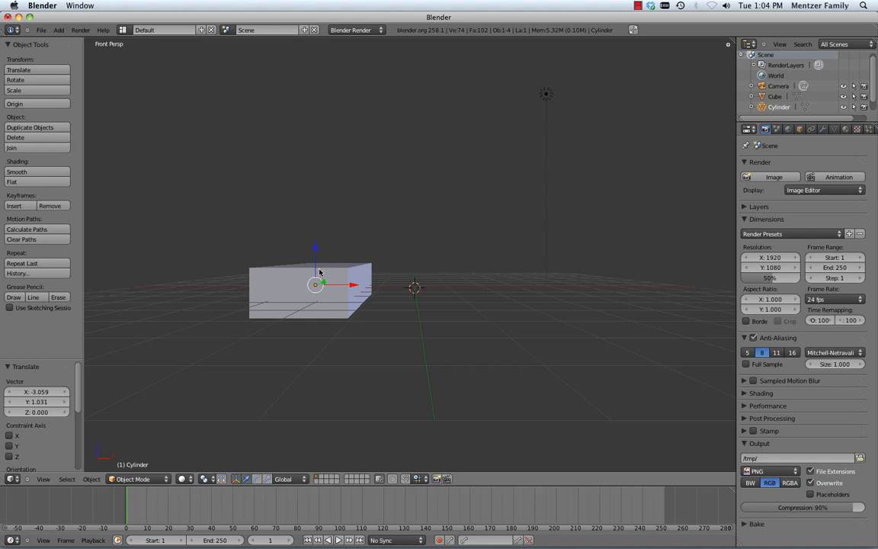
key(g)
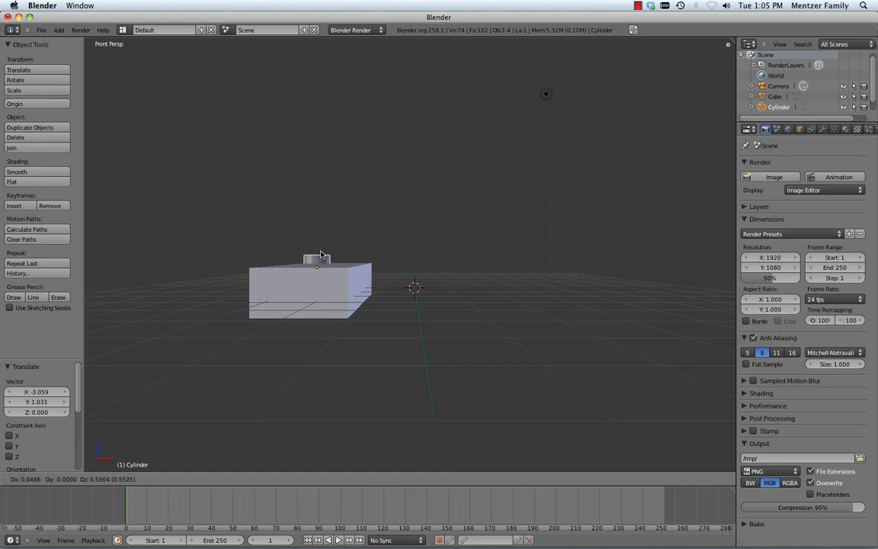
click(320, 256)
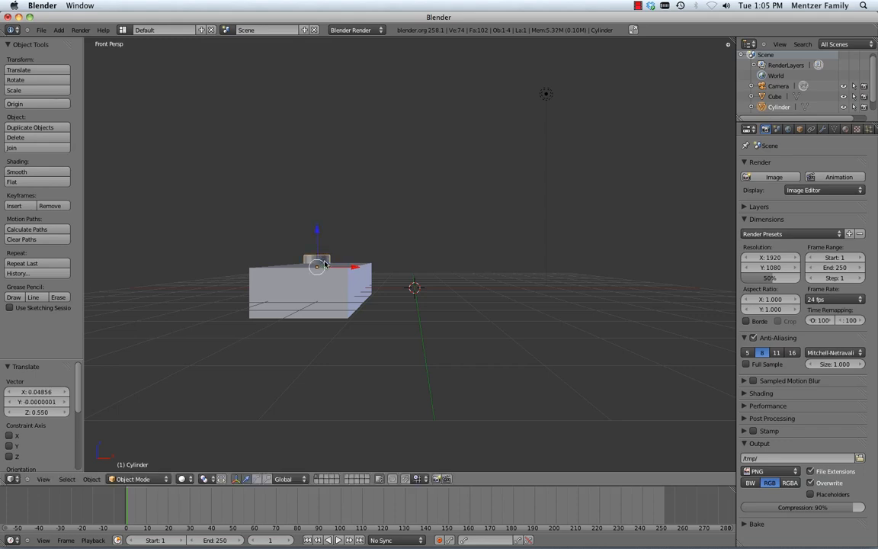
Nudge the cylinder inward from the block's edge by about 0.21 in X and 0.016 in Z.
middle_drag(322, 247, 435, 354)
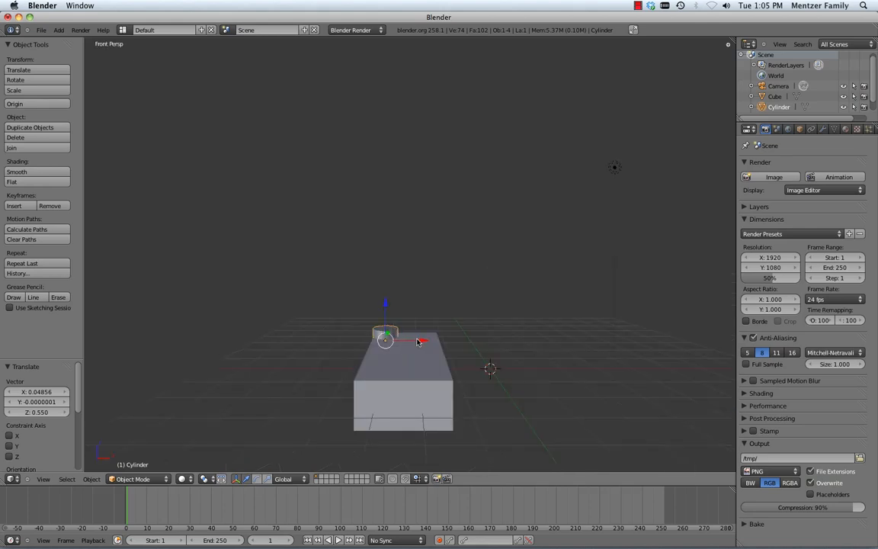
right_click(385, 336)
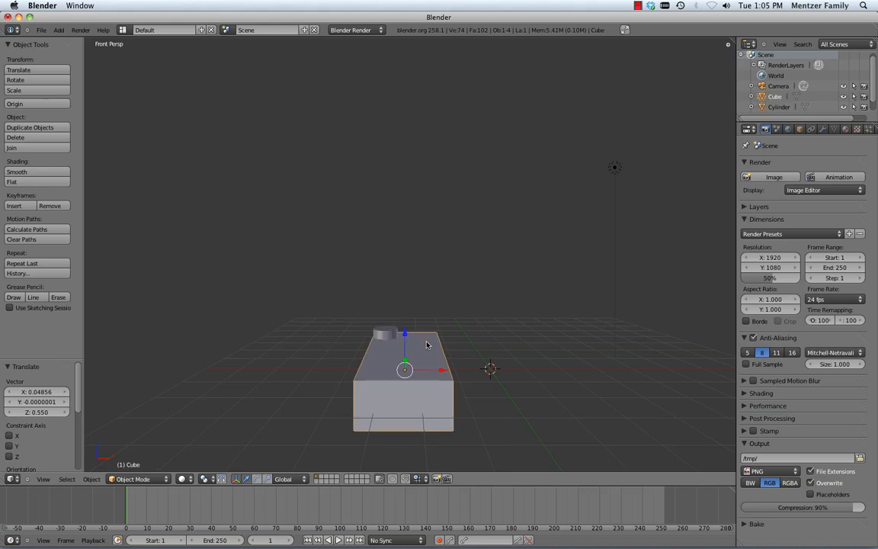
right_click(385, 335)
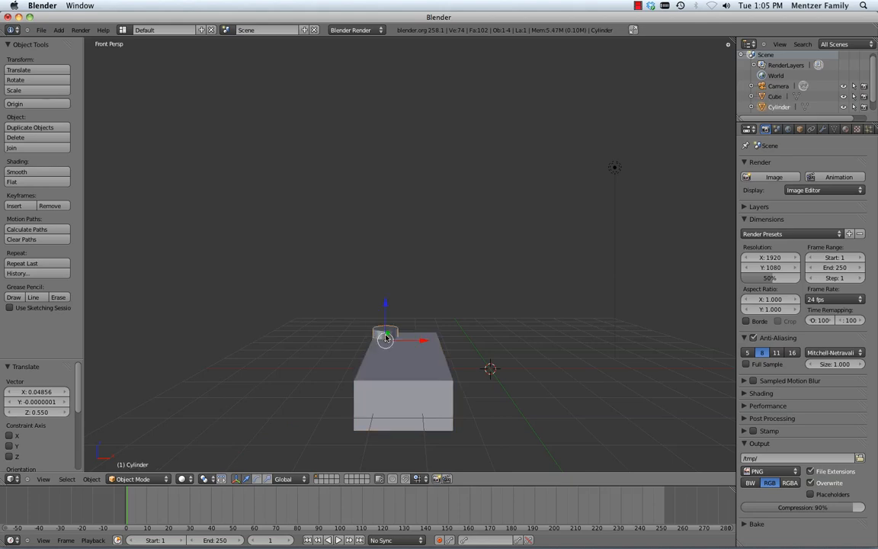
key(g)
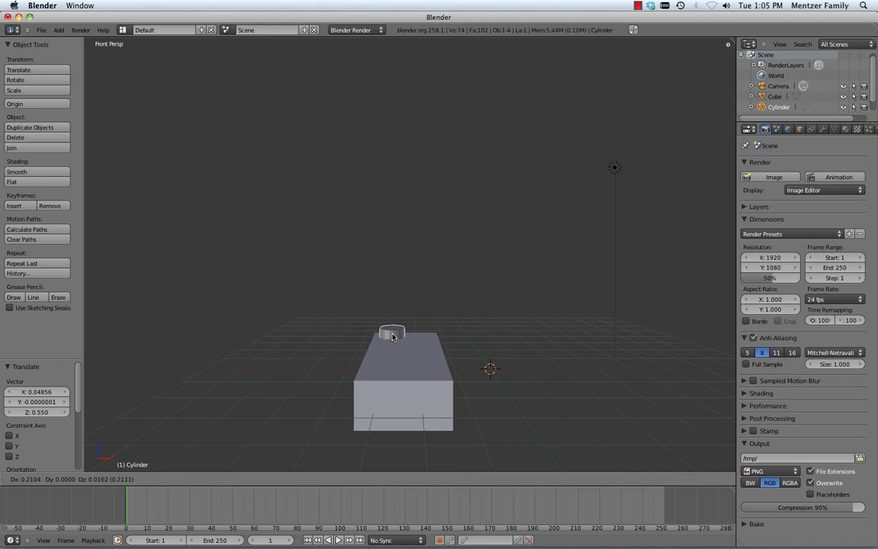
click(392, 336)
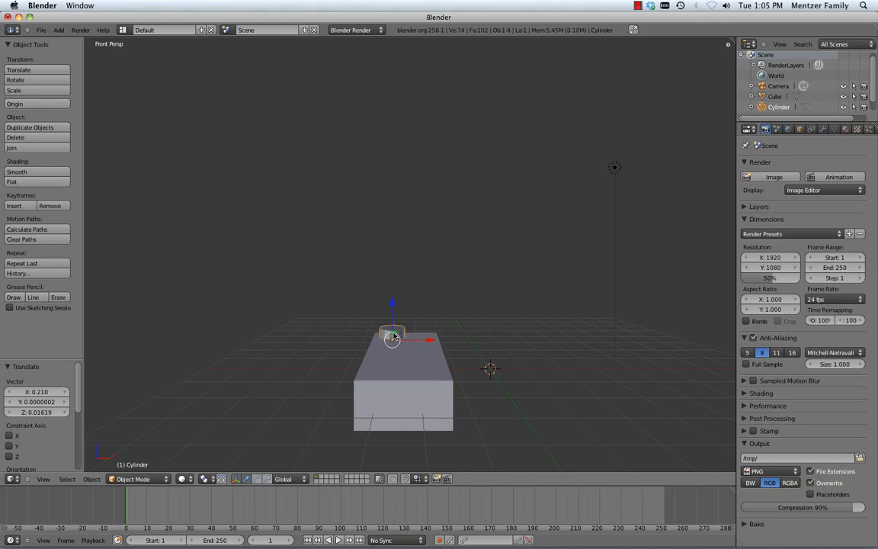
Duplicate the cylinder stud and offset the copy by about 0.89 along the X axis.
click(41, 129)
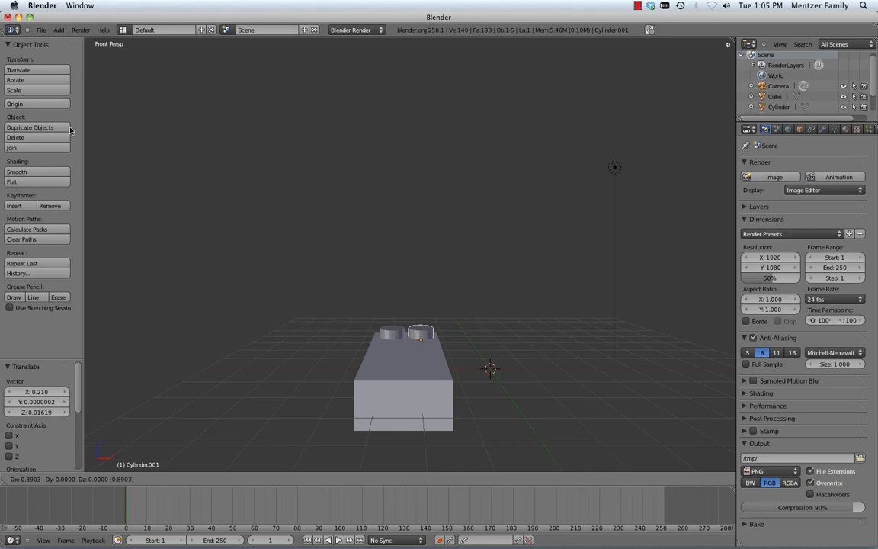
key(x)
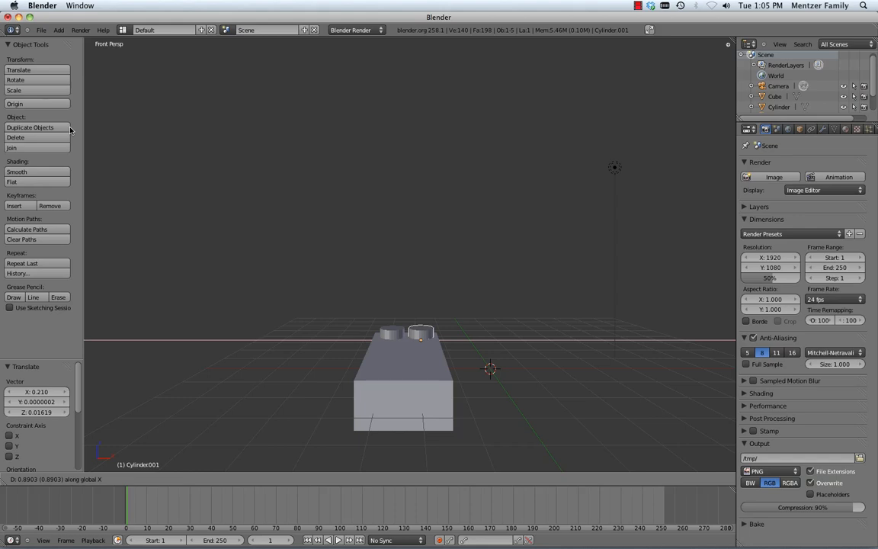
click(70, 129)
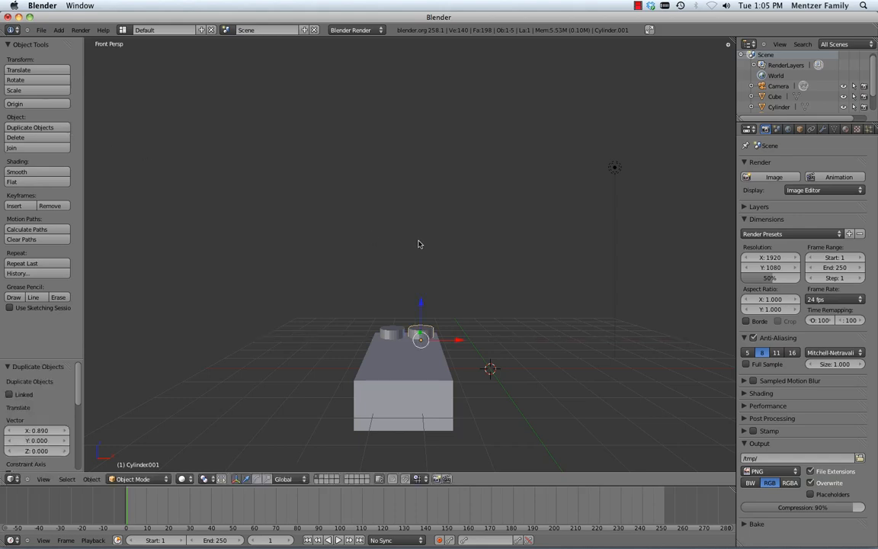
Duplicate both studs together and offset the copies by about -0.937 along the Y axis as a second row.
key(KP_7)
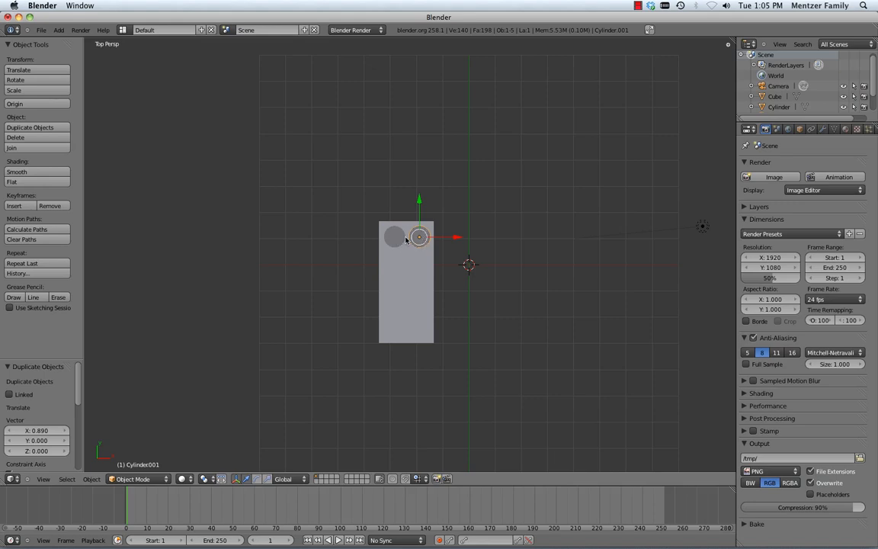
shift+right_click(397, 240)
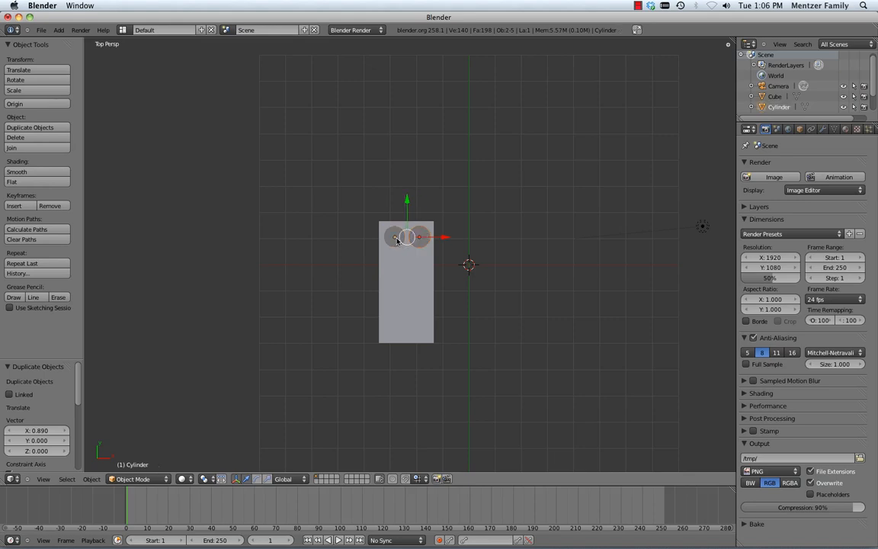
click(57, 127)
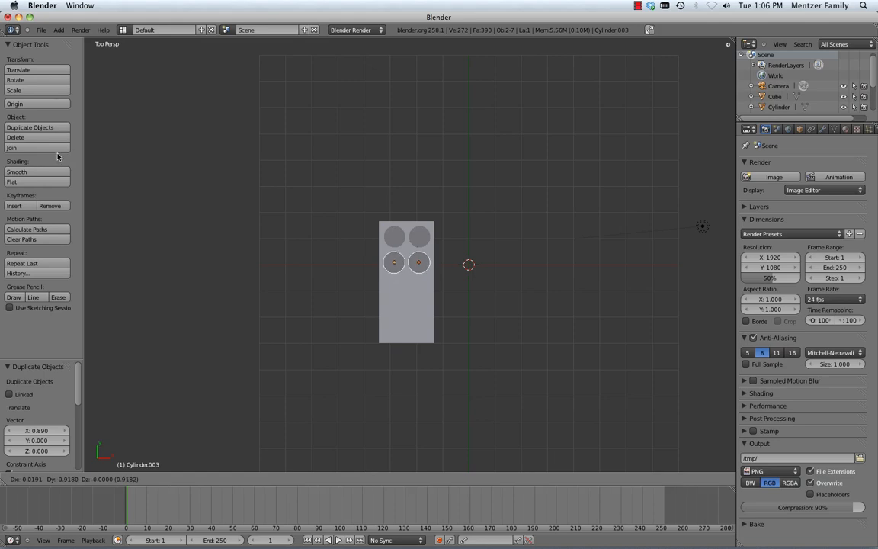
key(y)
key(y)
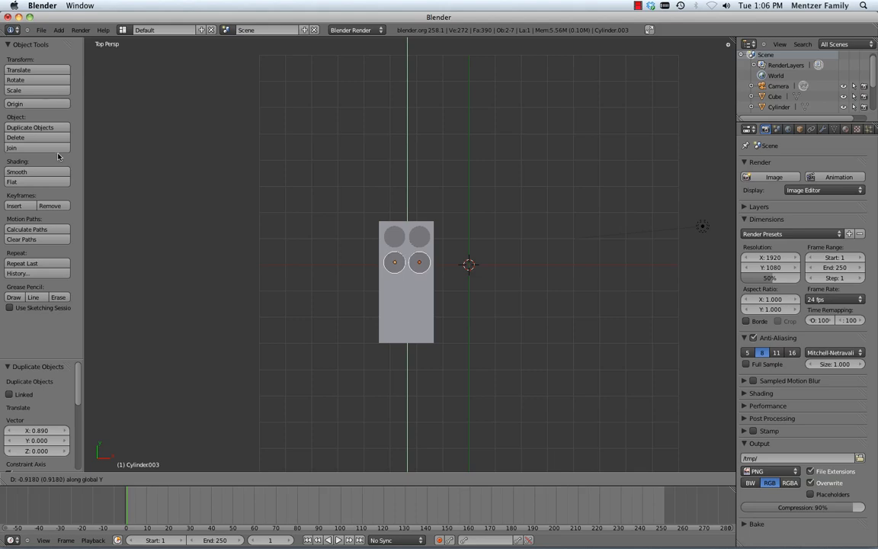
key(Return)
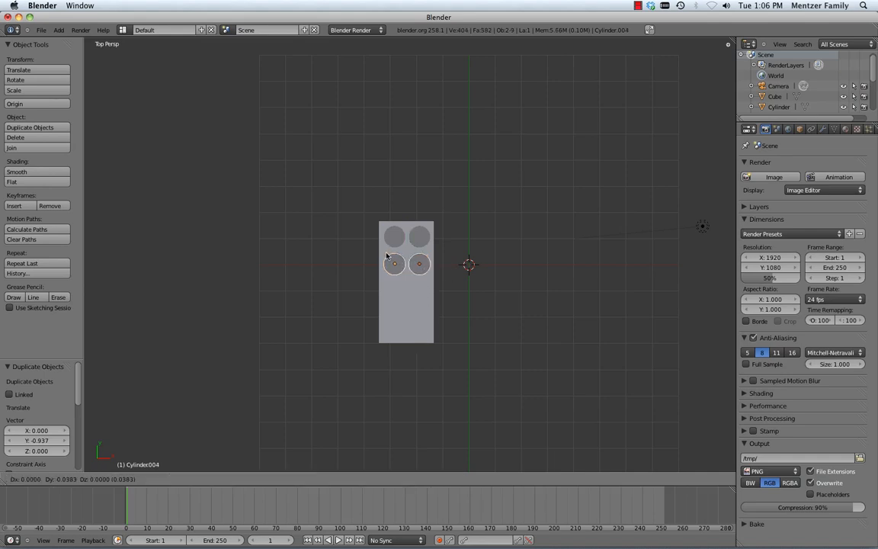
Add third and fourth stud rows by duplicating the latest pair along Y, offset about -0.937 and about -0.956.
key(shift+d)
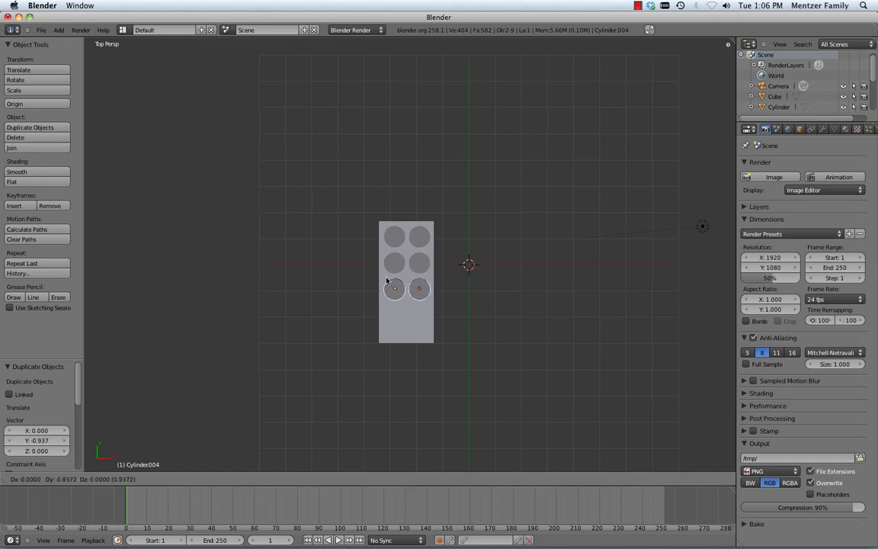
key(y)
key(y)
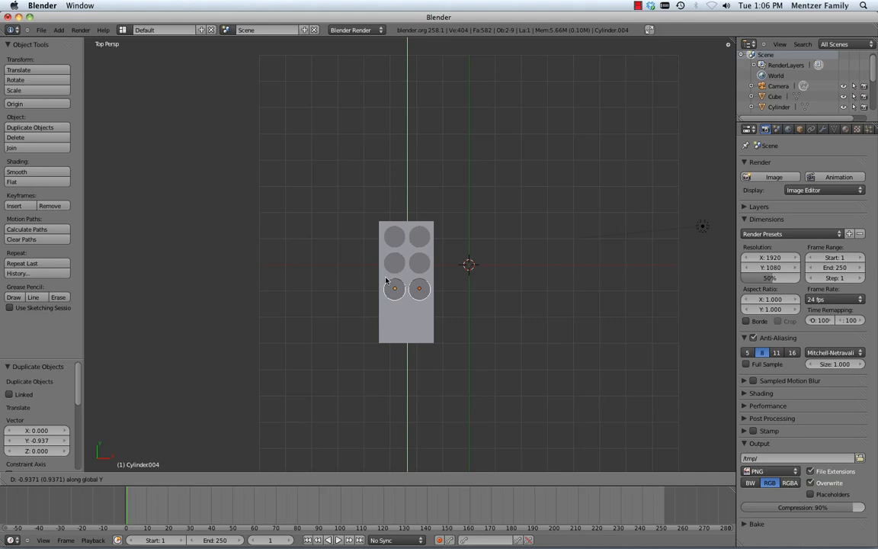
click(384, 280)
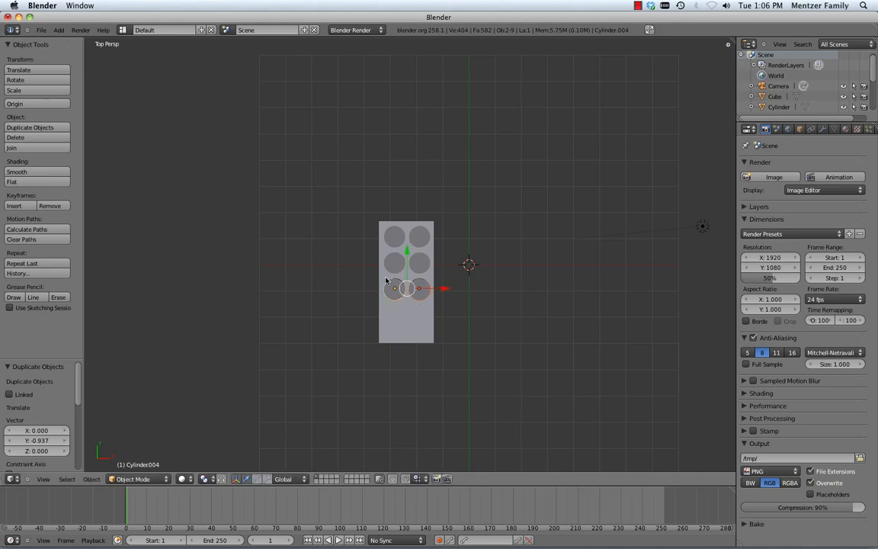
key(shift+d)
key(y)
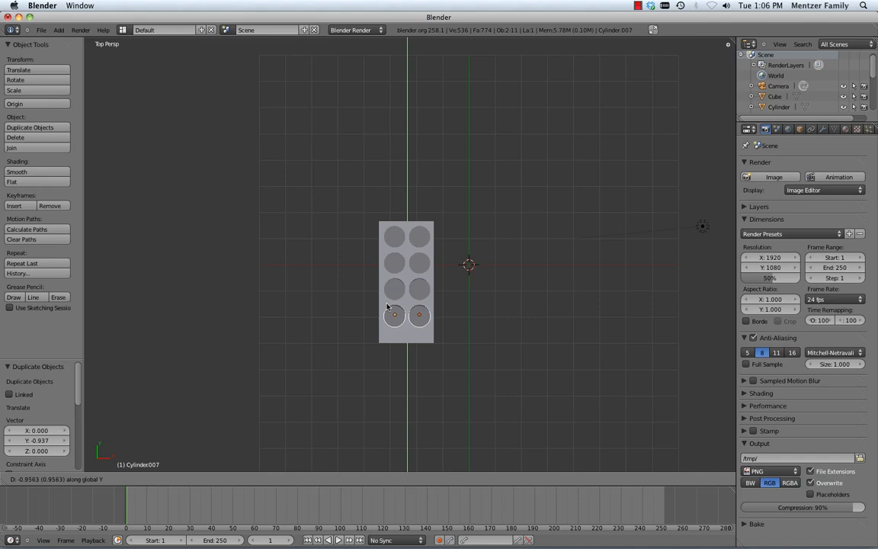
click(387, 306)
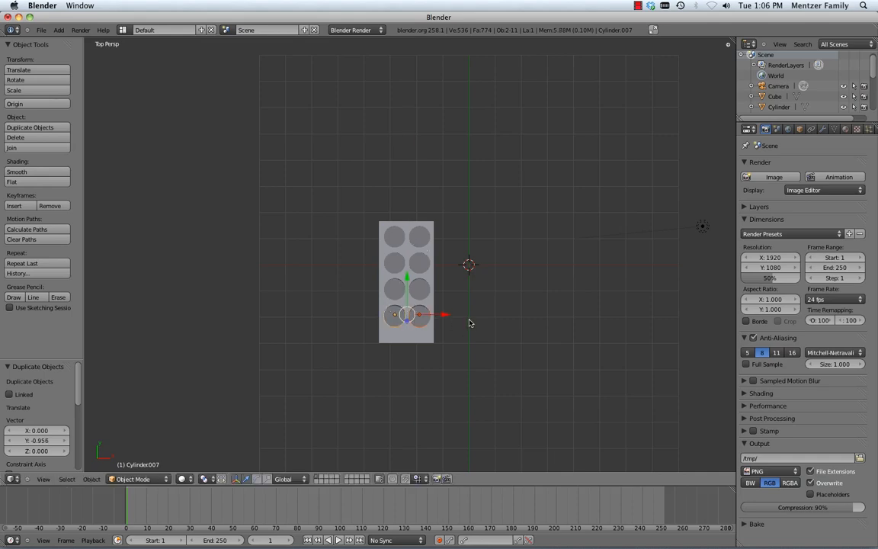
Shift the block beneath the studs by about 0.17 in Y and 0.015 in Z, and switch the view to orthographic projection.
right_click(429, 343)
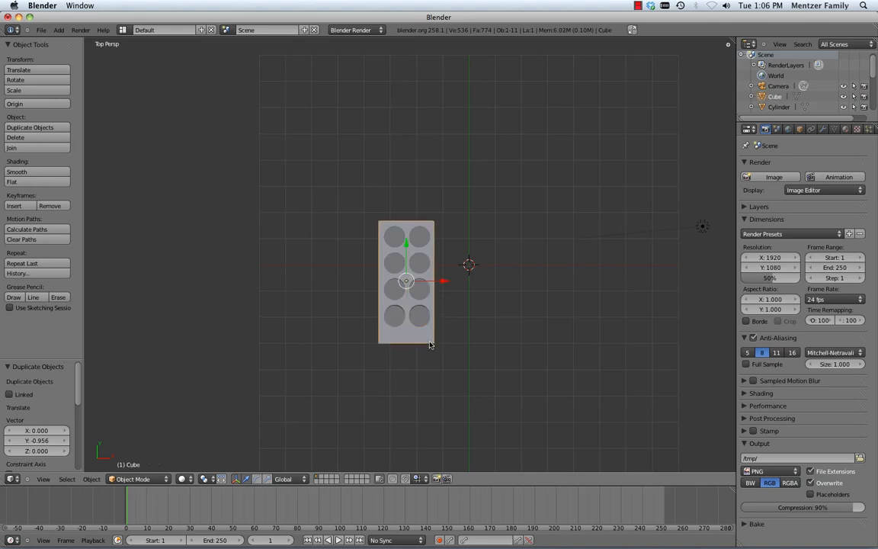
key(KP_3)
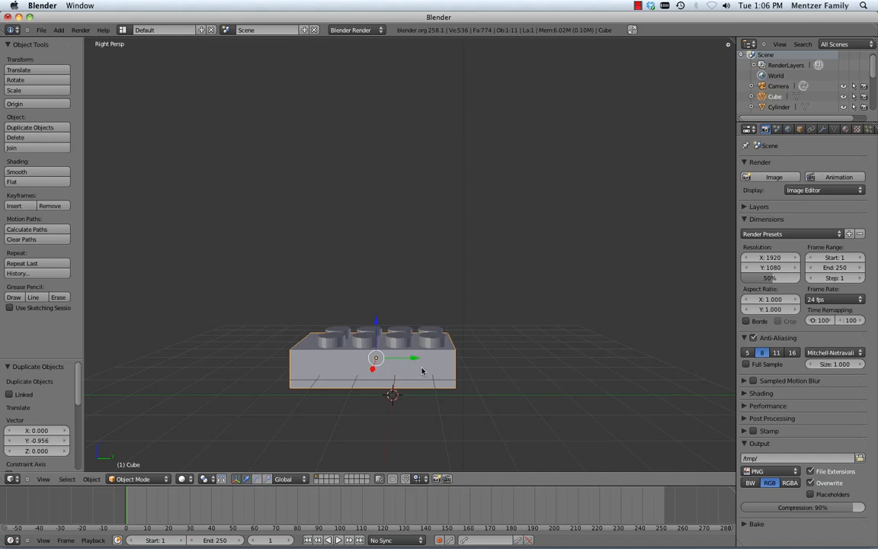
key(g)
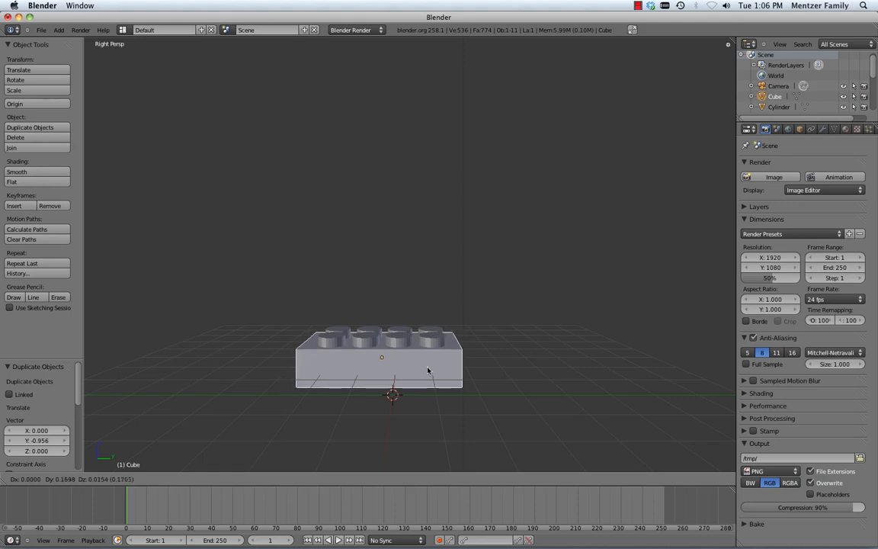
click(427, 370)
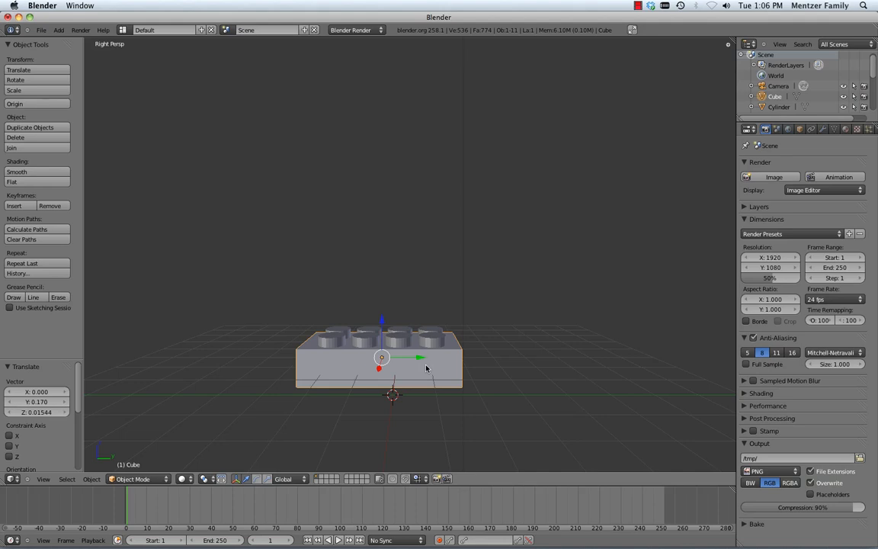
key(KP_5)
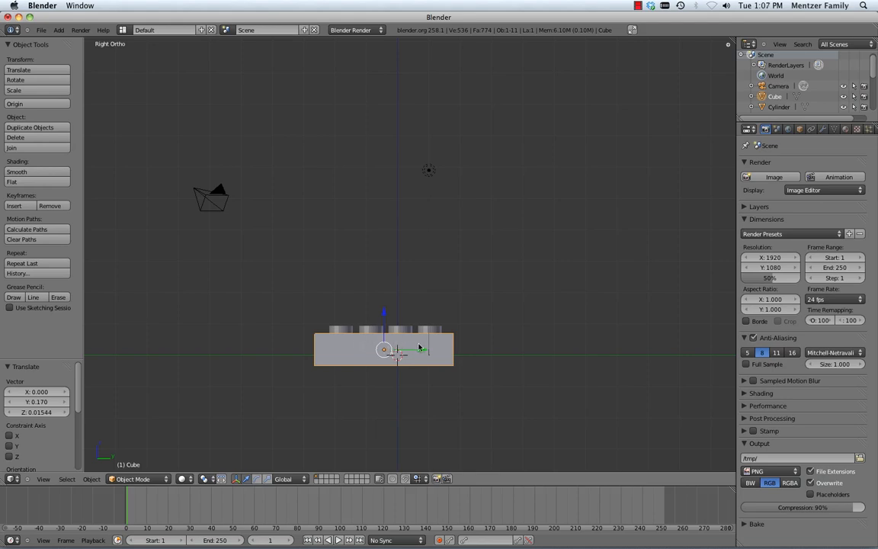
middle_drag(418, 348, 381, 382)
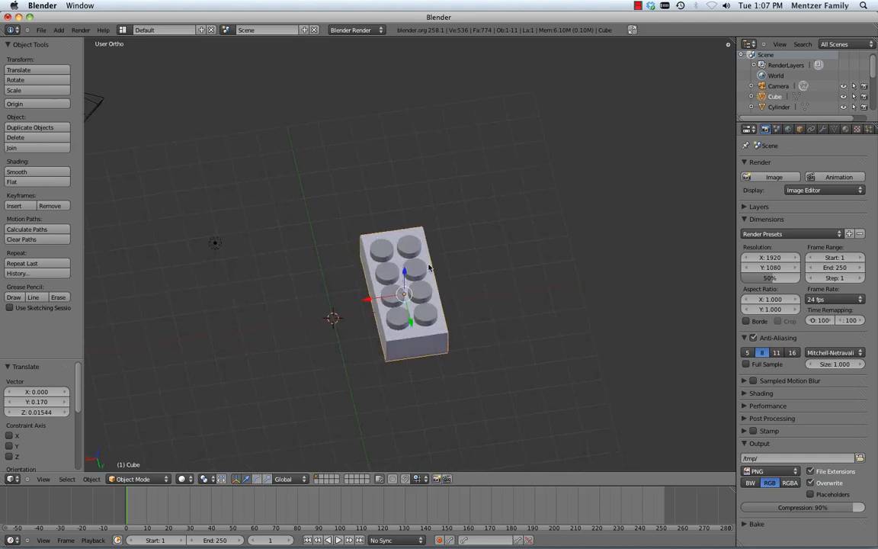